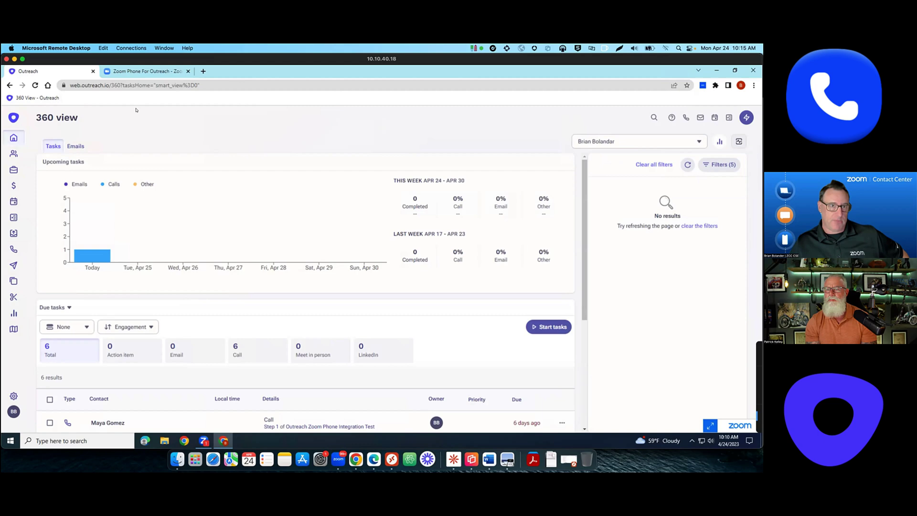
Step: Review the Zoom Phone For Outreach app listing and the organization's voice calling settings
left_click(138, 72)
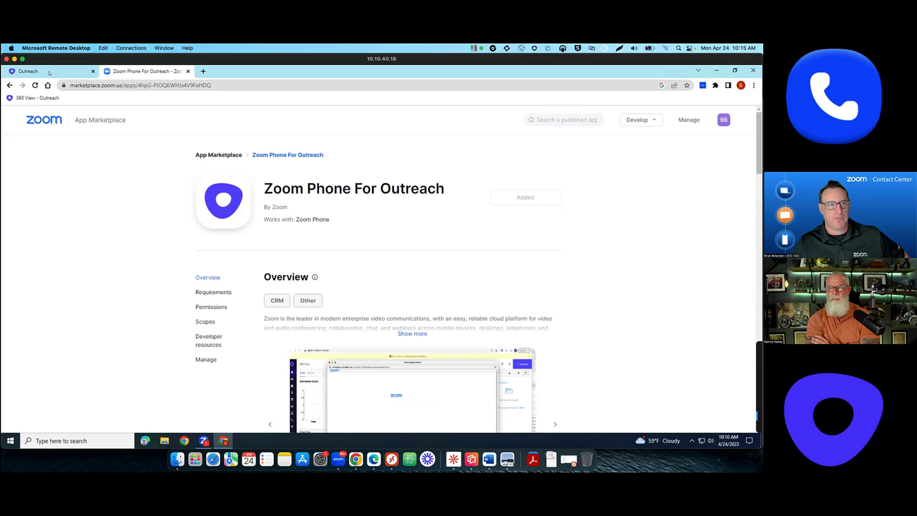
left_click(49, 72)
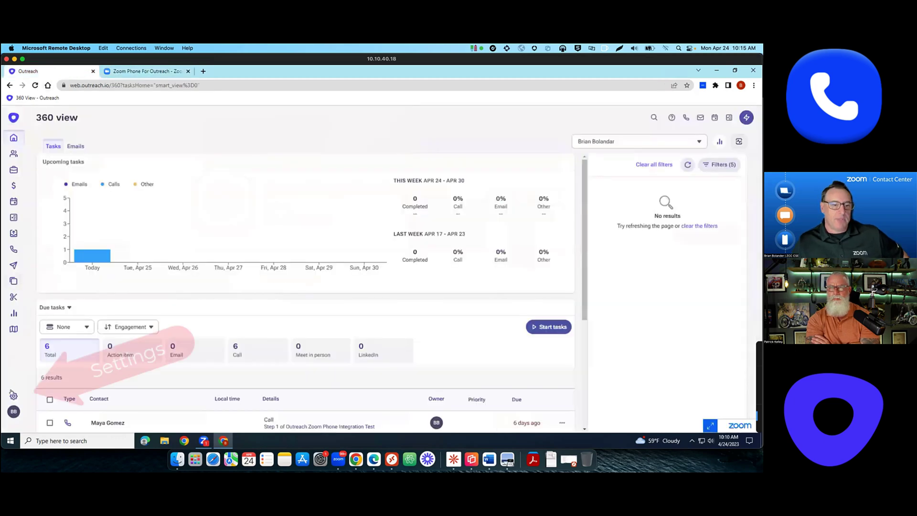
left_click(12, 395)
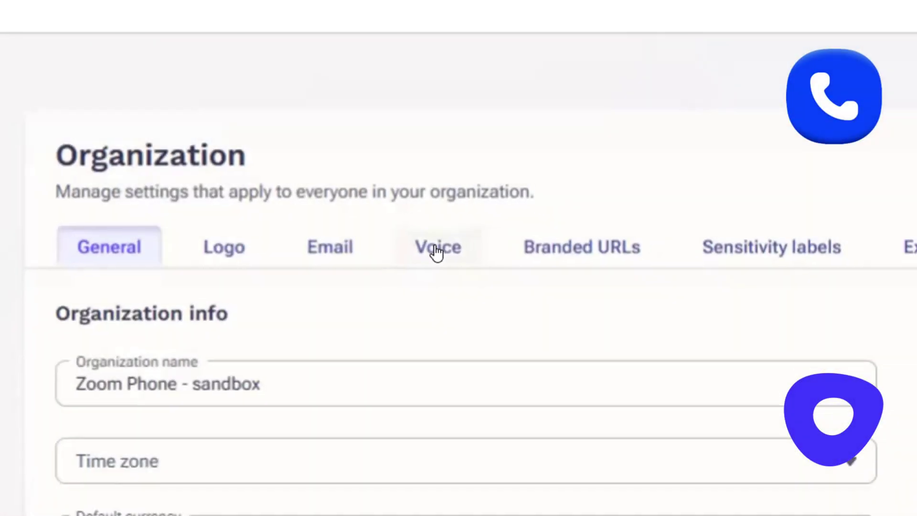
left_click(447, 256)
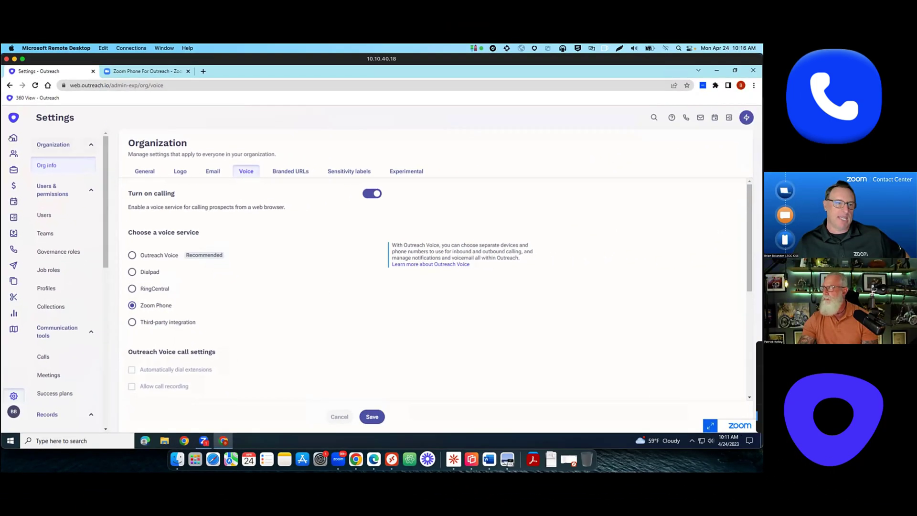
left_click(13, 137)
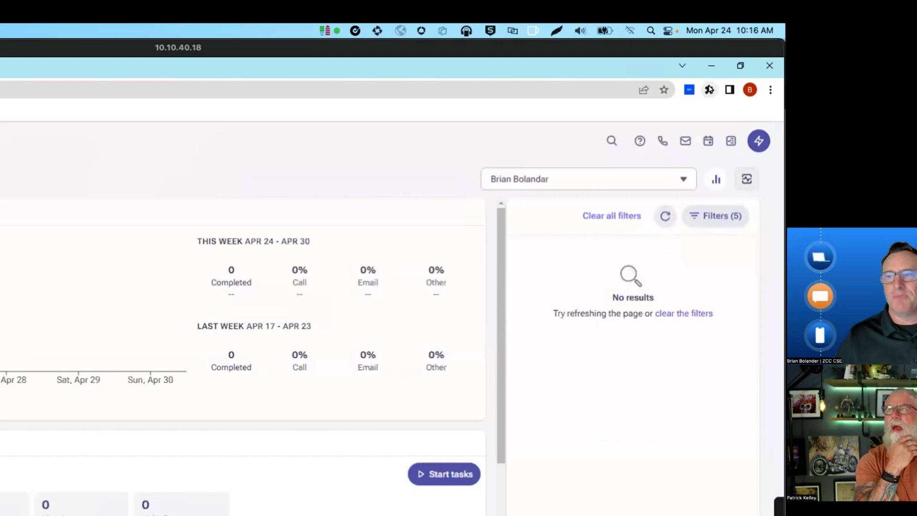
Step: Check browser extensions, then browse the Zoom Phone call history, voicemail and SMS views
left_click(715, 85)
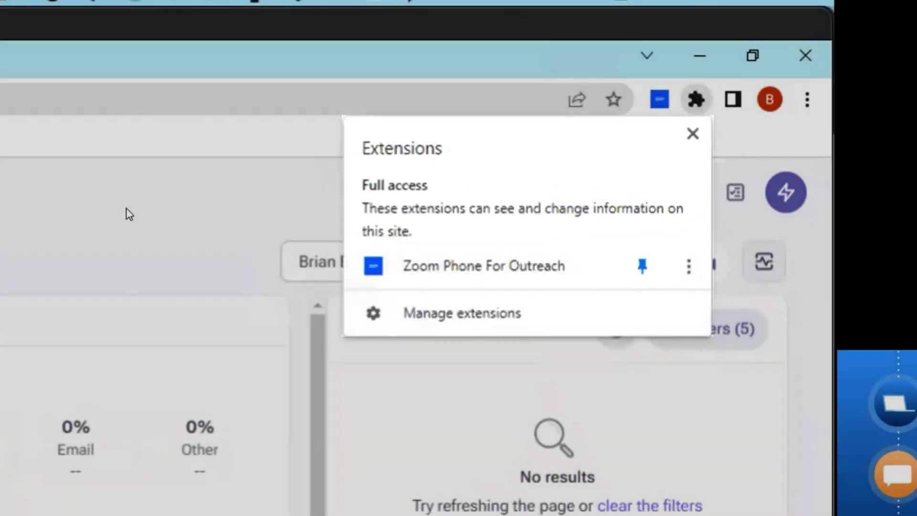
left_click(134, 212)
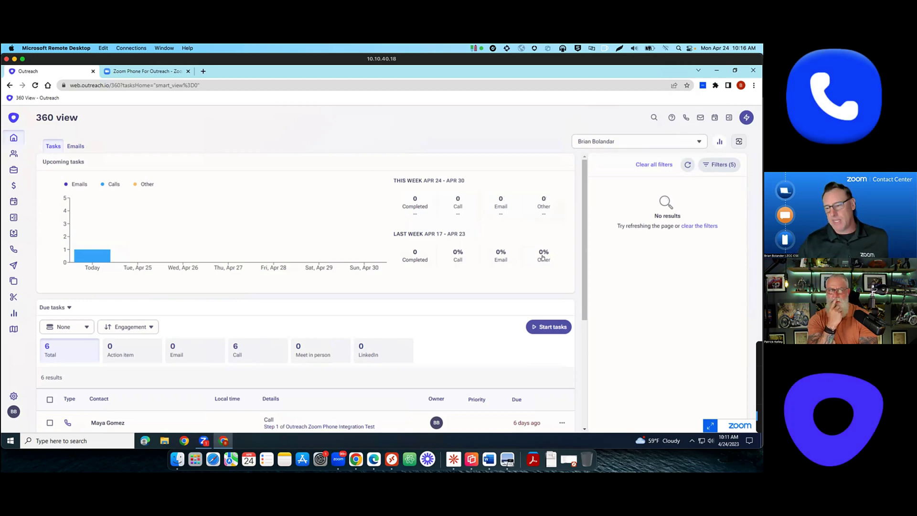
left_click(710, 425)
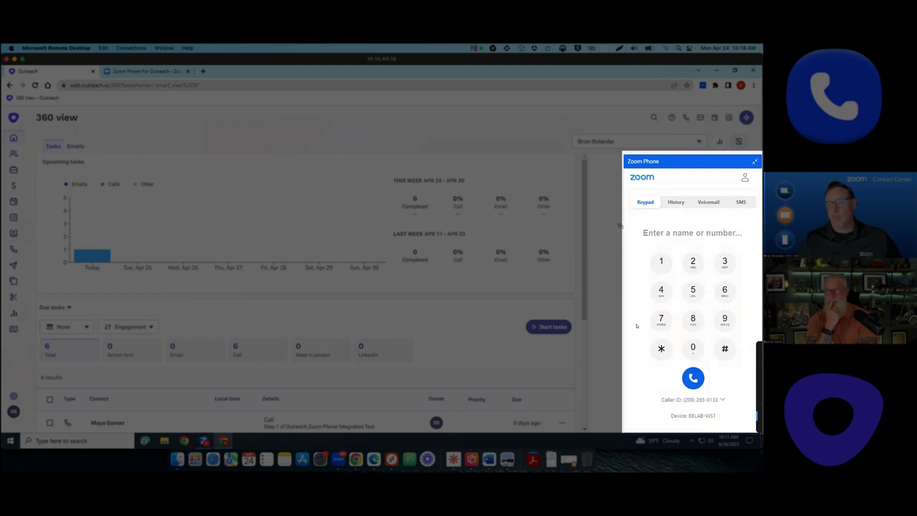
left_click(677, 204)
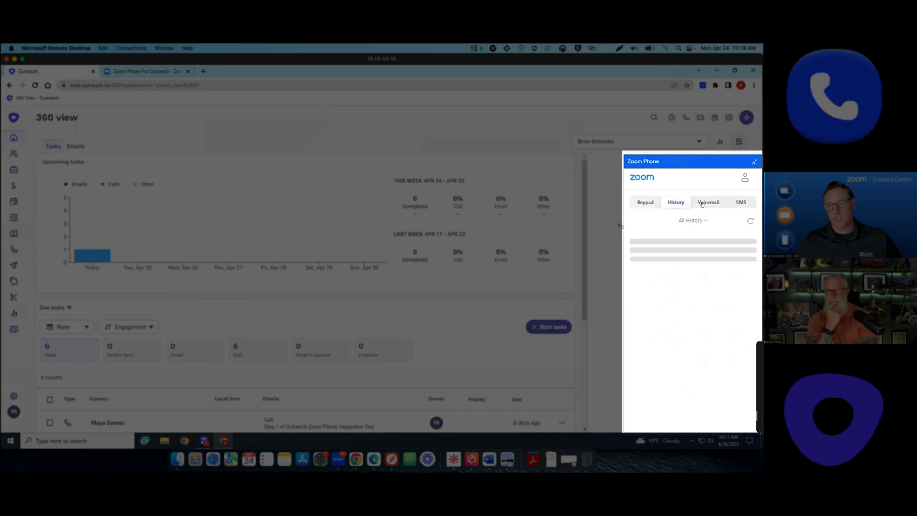
left_click(704, 201)
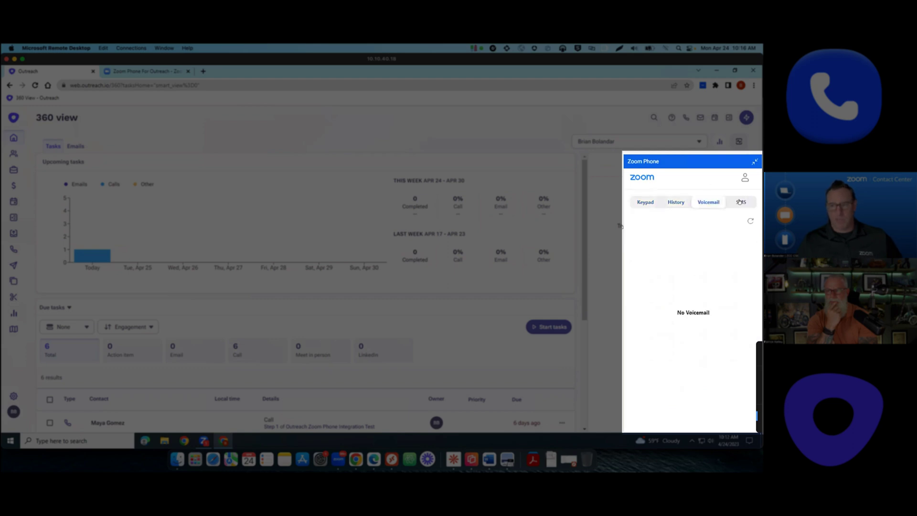
left_click(740, 202)
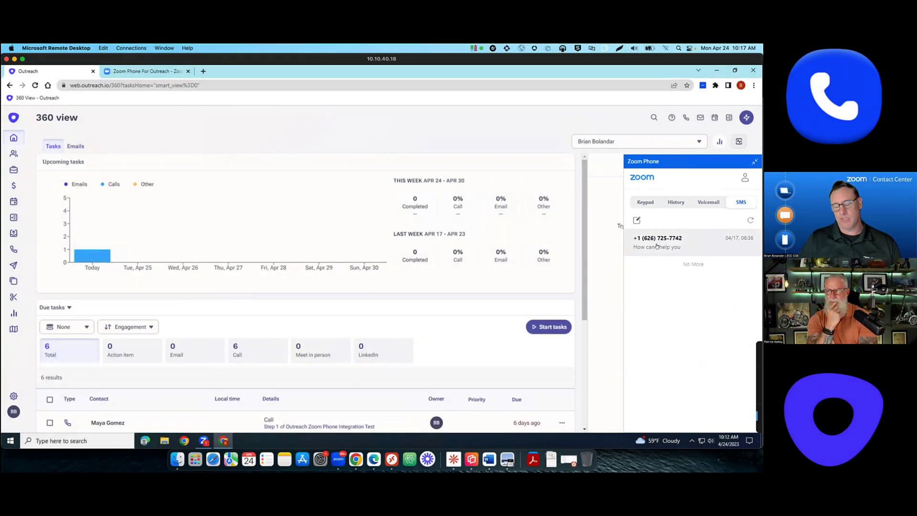
left_click(645, 203)
left_click(392, 141)
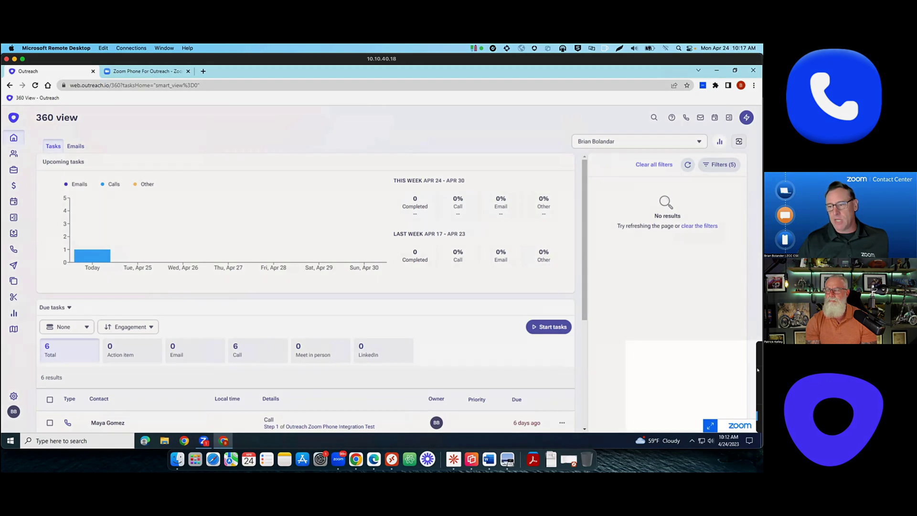
Step: Toggle the Zoom Phone panel open and closed twice, then expand the full dial pad
left_click(710, 425)
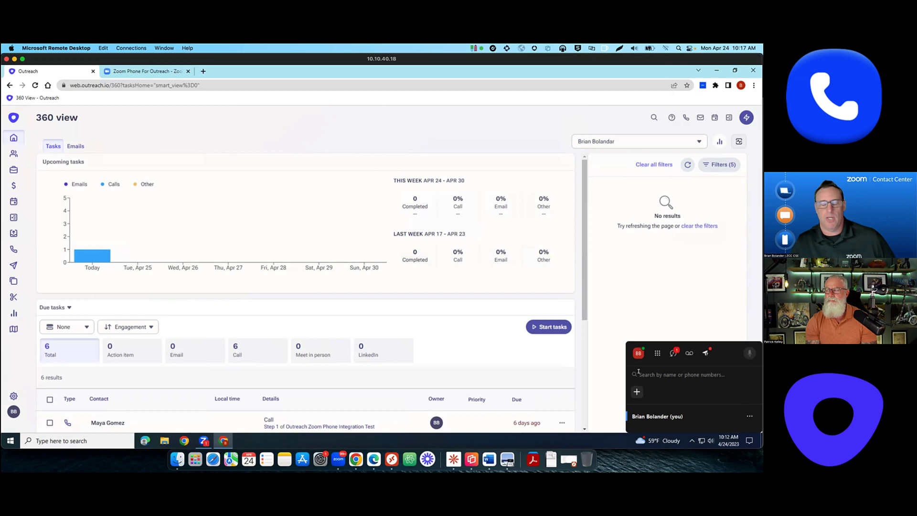
left_click(657, 292)
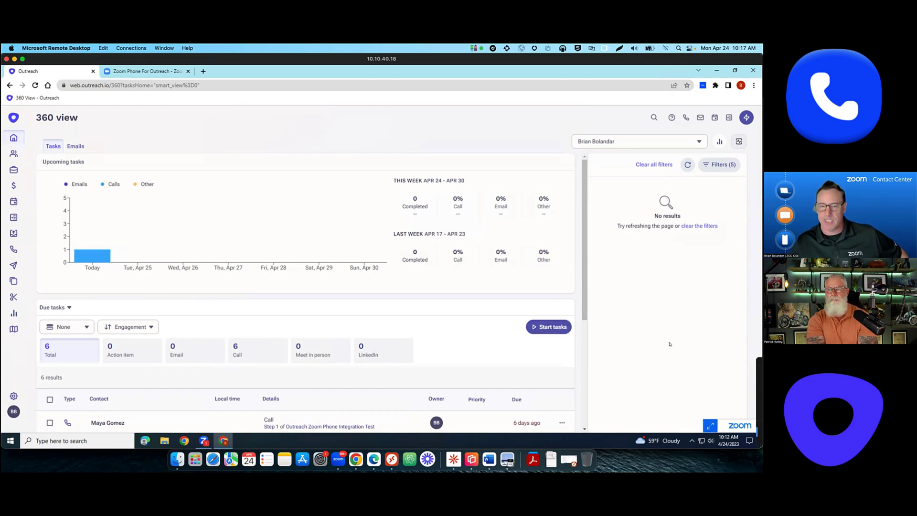
left_click(710, 425)
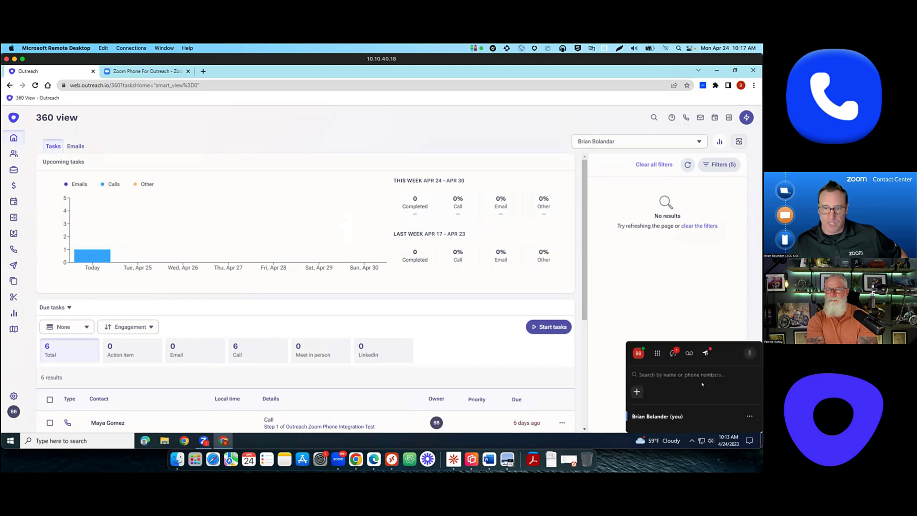
left_click(677, 339)
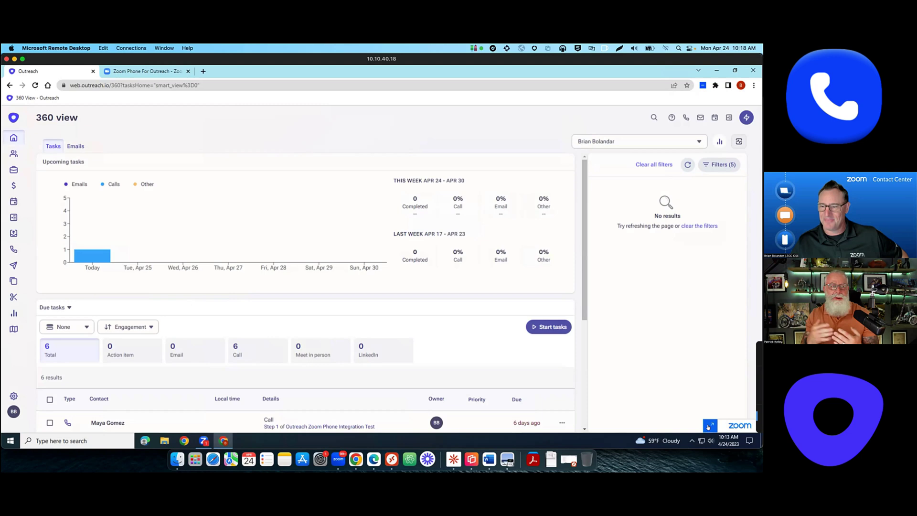
left_click(710, 426)
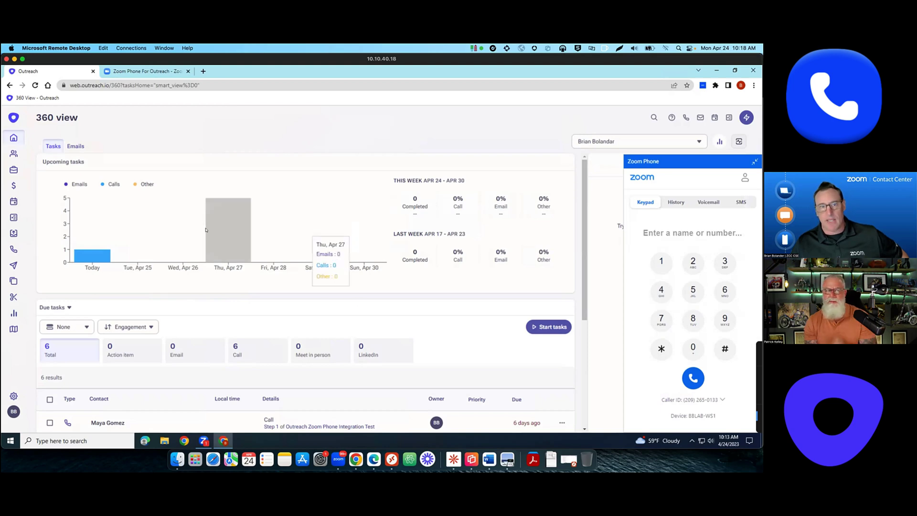
Step: Open and collapse the Zoom Phone dialer, then go to the Prospects list
mouse_move(73, 249)
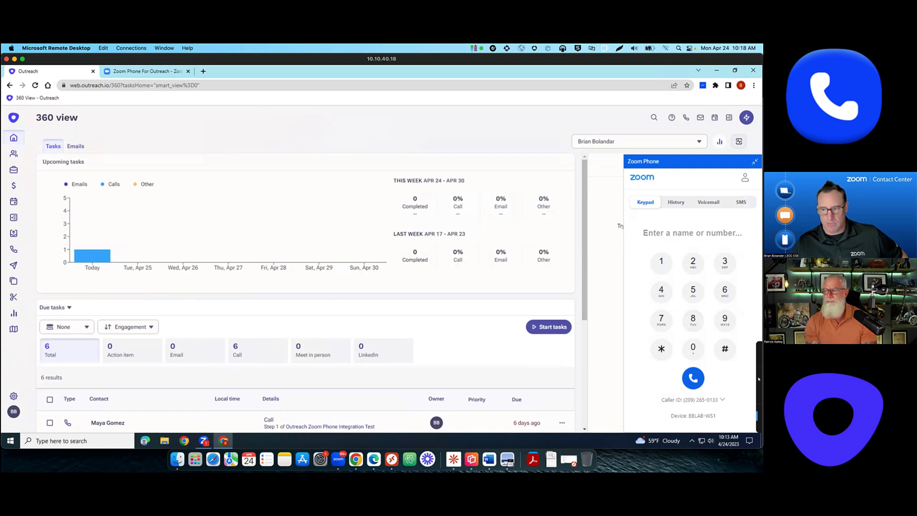
left_click(759, 379)
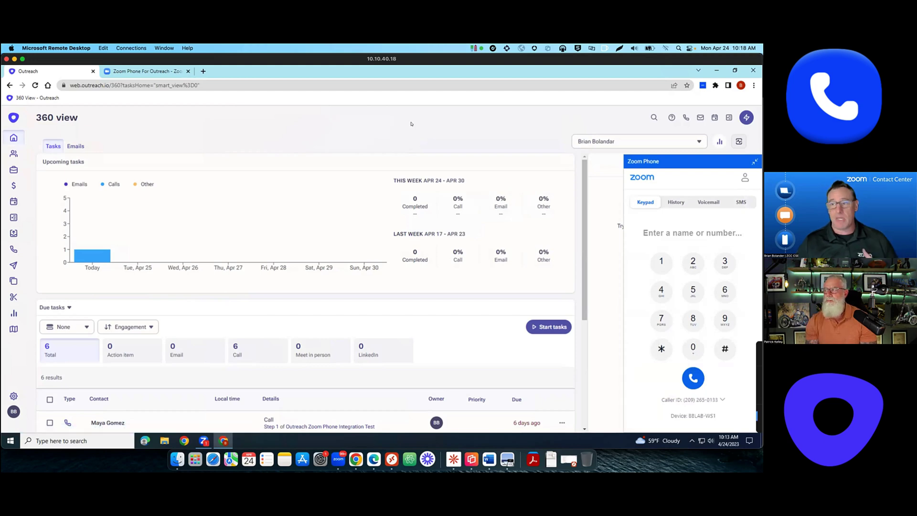
left_click(754, 160)
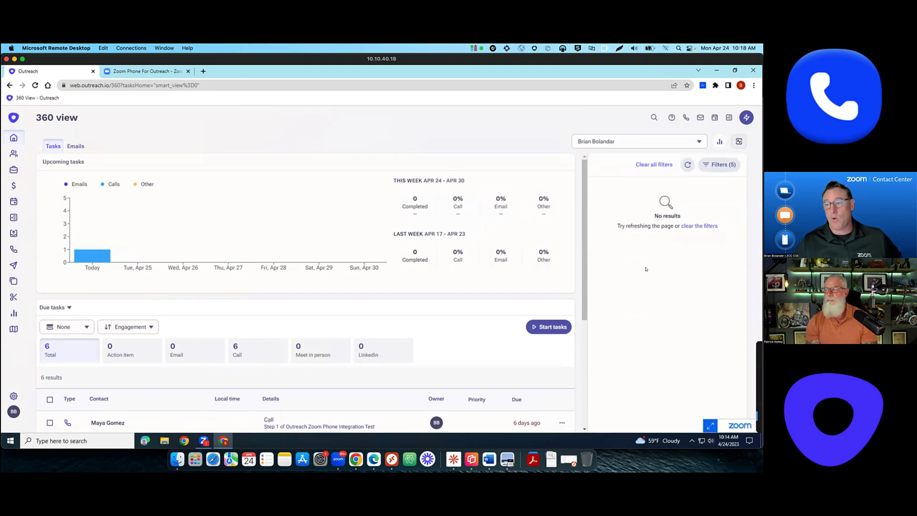
left_click(709, 424)
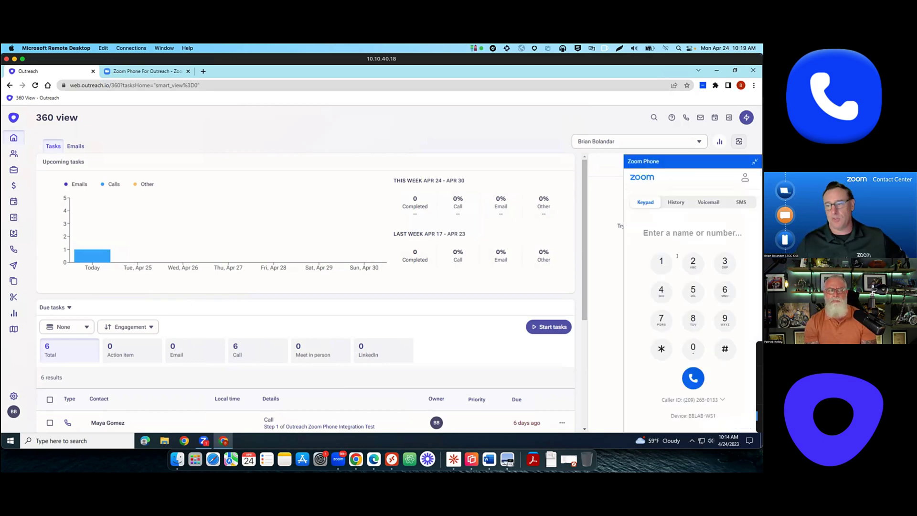
left_click(672, 232)
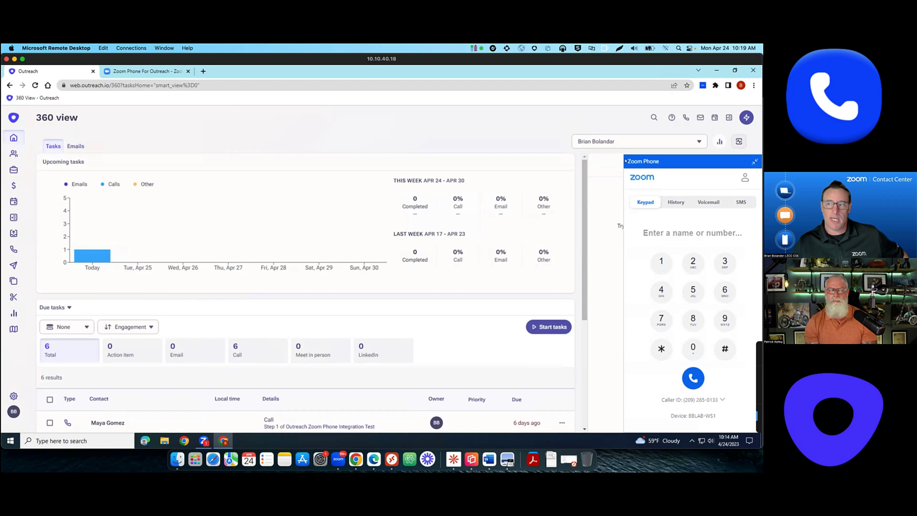
left_click(751, 163)
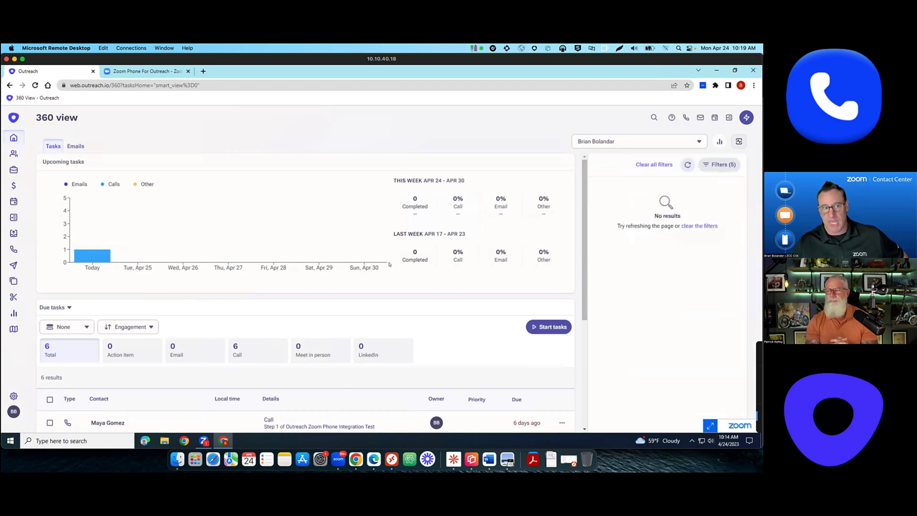
left_click(13, 154)
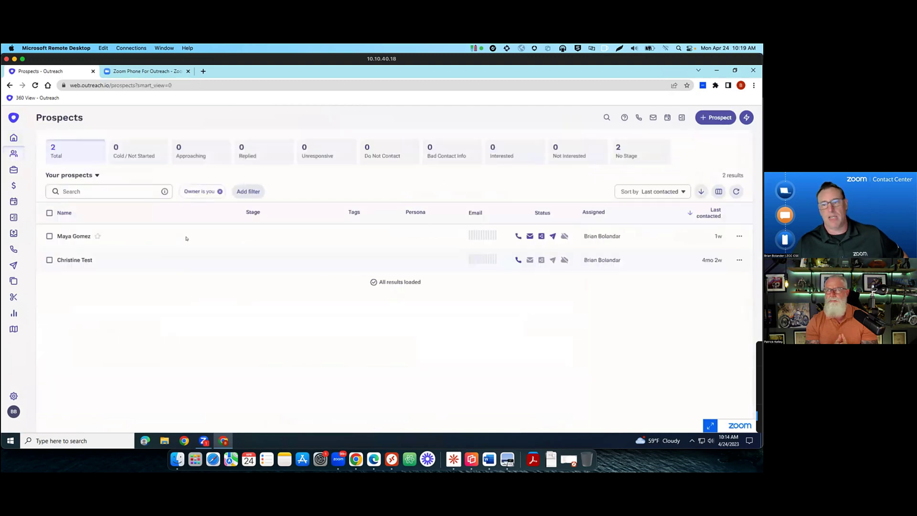
Step: Open the first prospect's six active tasks from the Prospects list
mouse_move(513, 237)
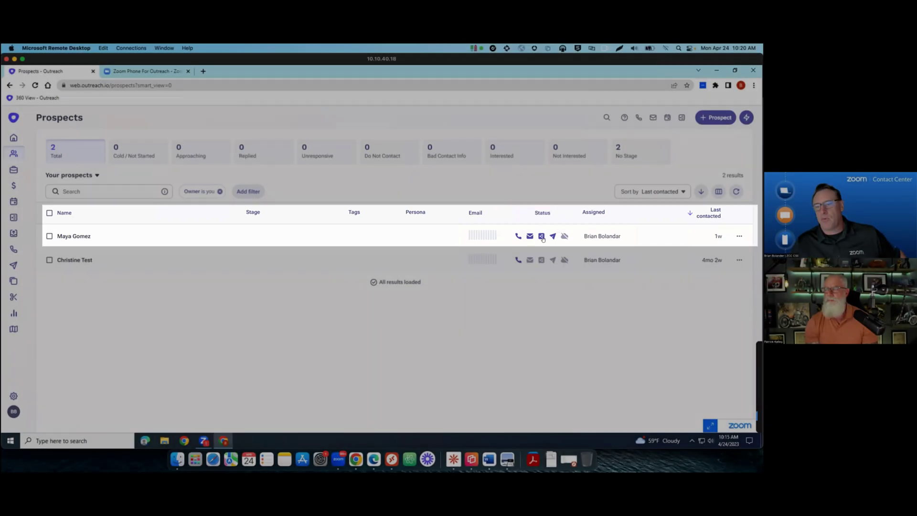
mouse_move(540, 236)
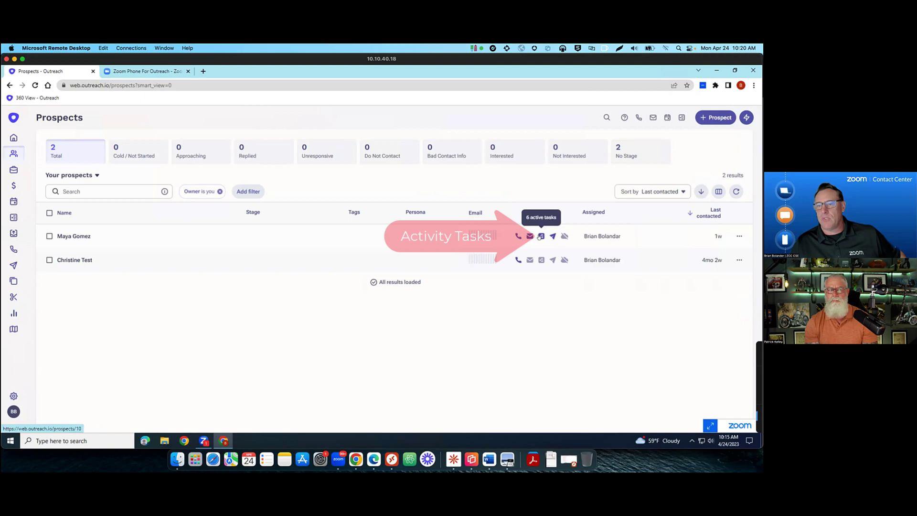
left_click(540, 235)
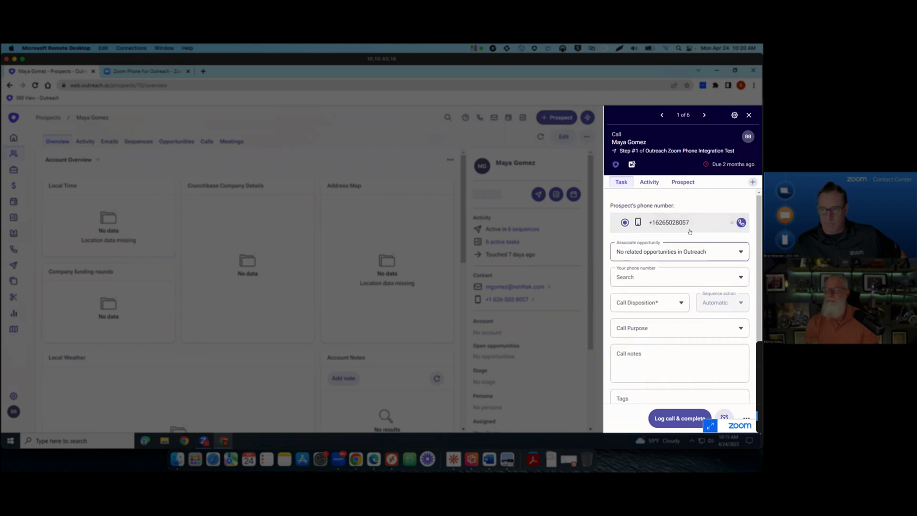
Step: Dial the first prospect's phone number from call task 1 via Zoom Phone
left_click(734, 225)
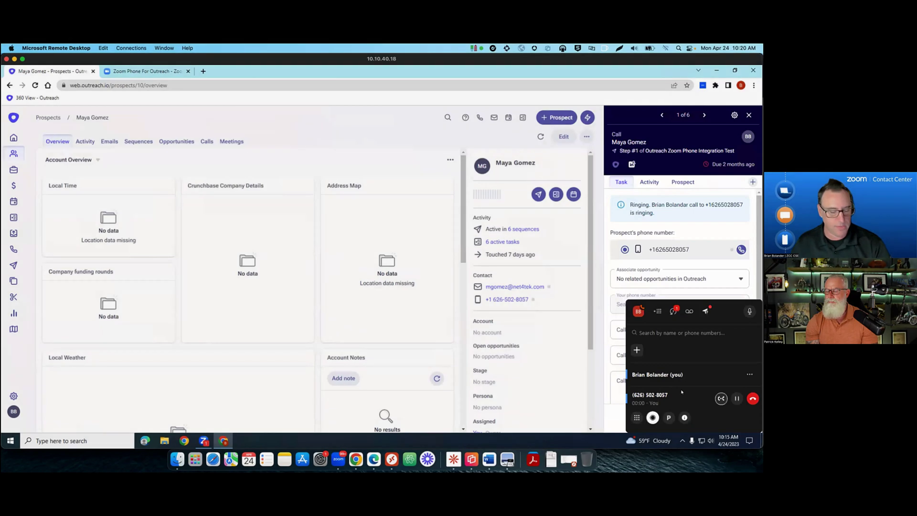
Step: Move the call widget to the left, peek at the in-call controls, and start the call notes
left_click_drag(720, 314, 95, 330)
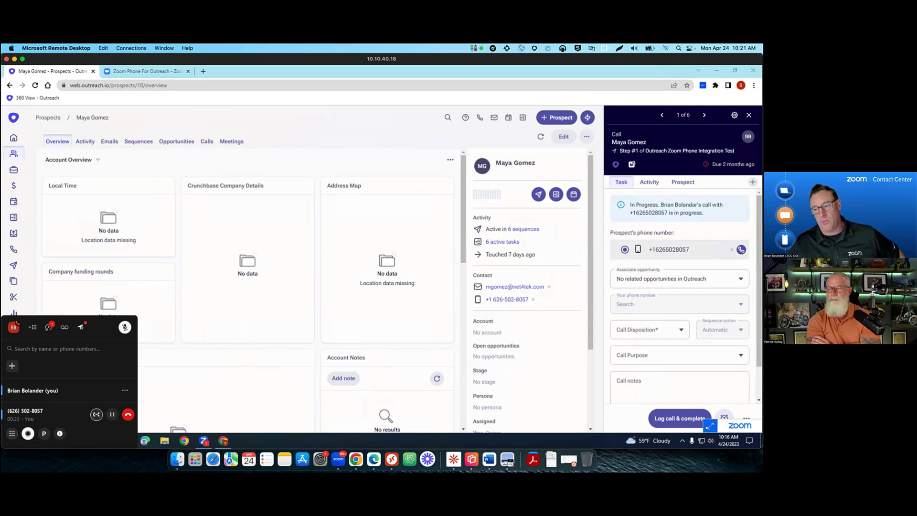
left_click(710, 426)
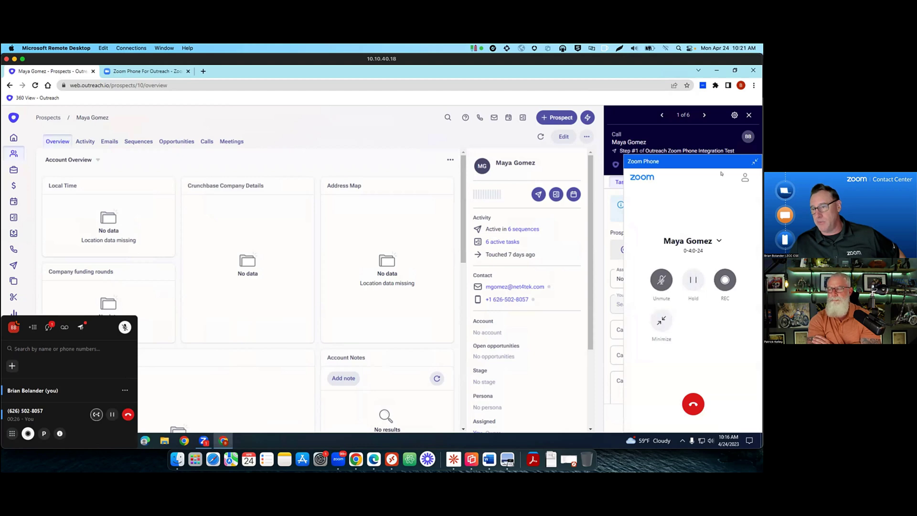
left_click(754, 163)
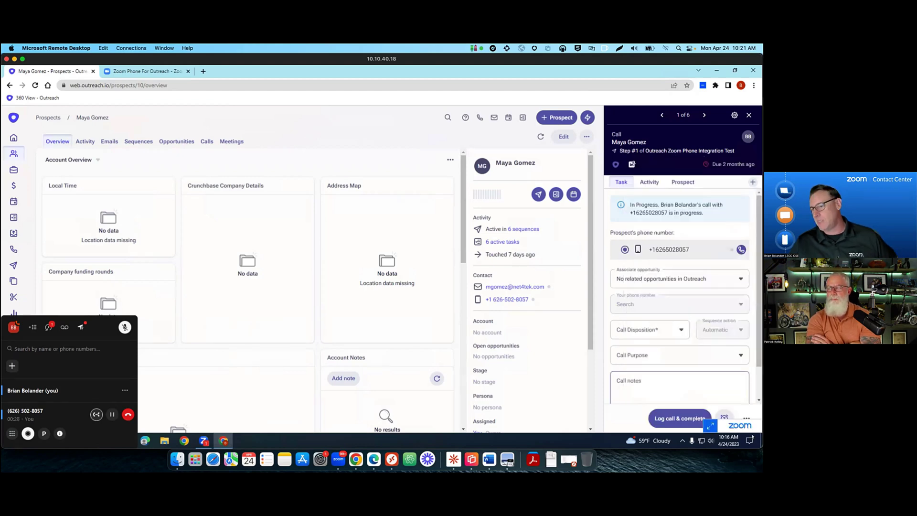
left_click(718, 384)
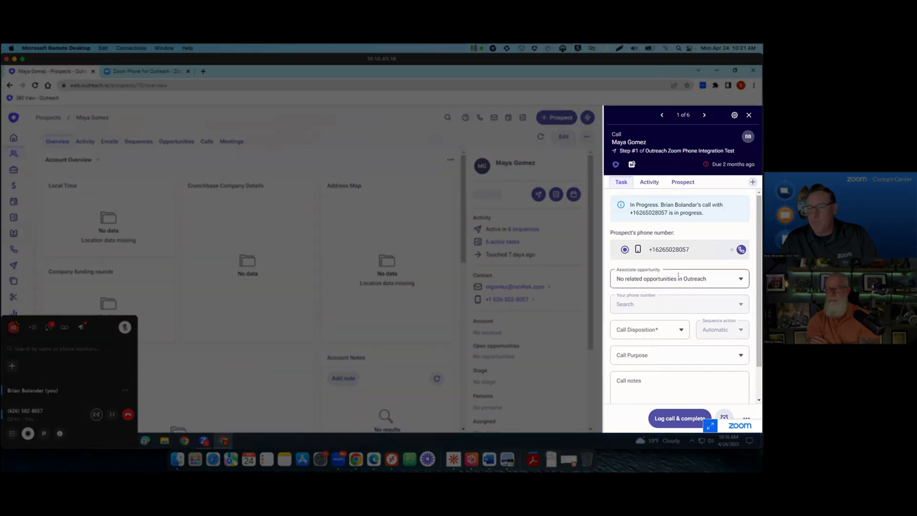
Step: Log the call as Answered - Meeting Set, purpose Demo Call, with note 'N', completing the task
left_click(679, 277)
left_click(652, 314)
left_click(647, 330)
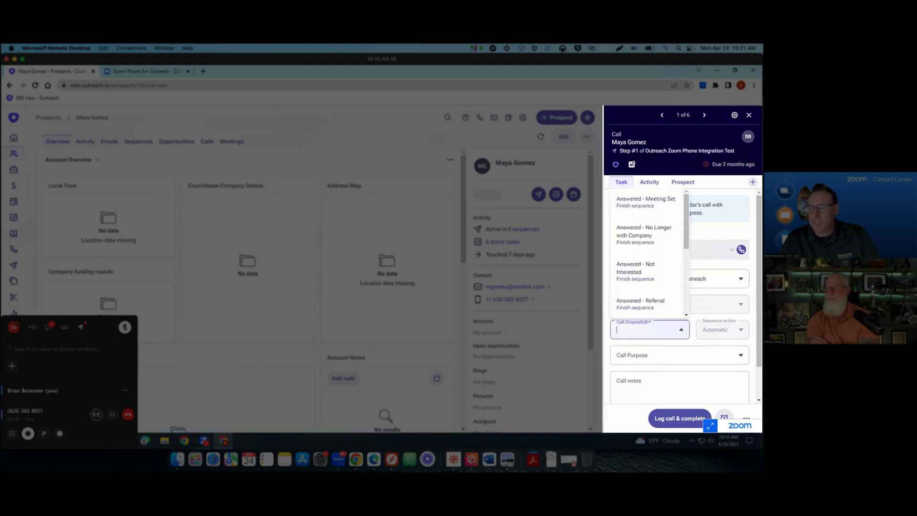
left_click(645, 244)
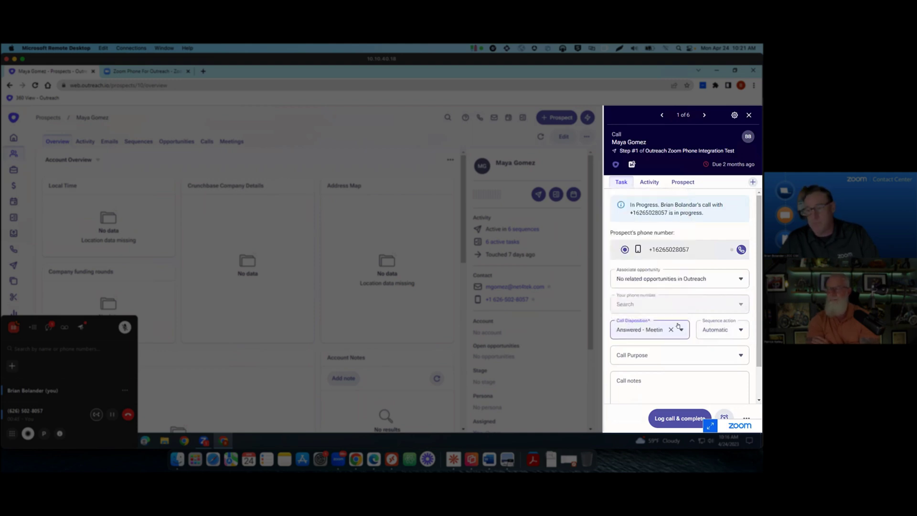
left_click(643, 355)
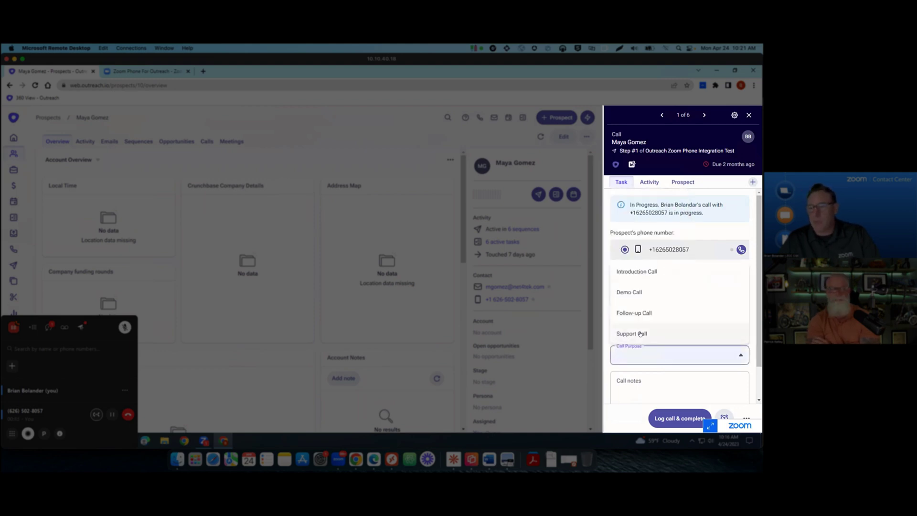
left_click(633, 294)
left_click(654, 379)
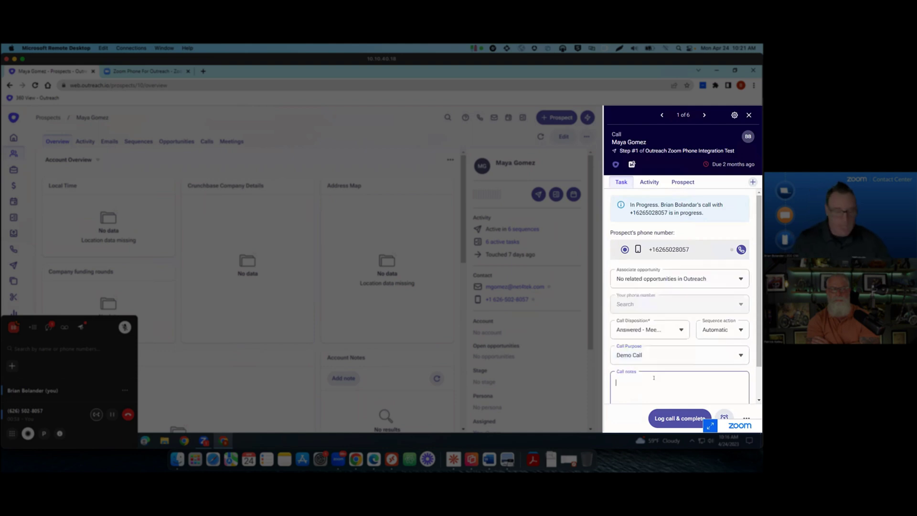
type("Note")
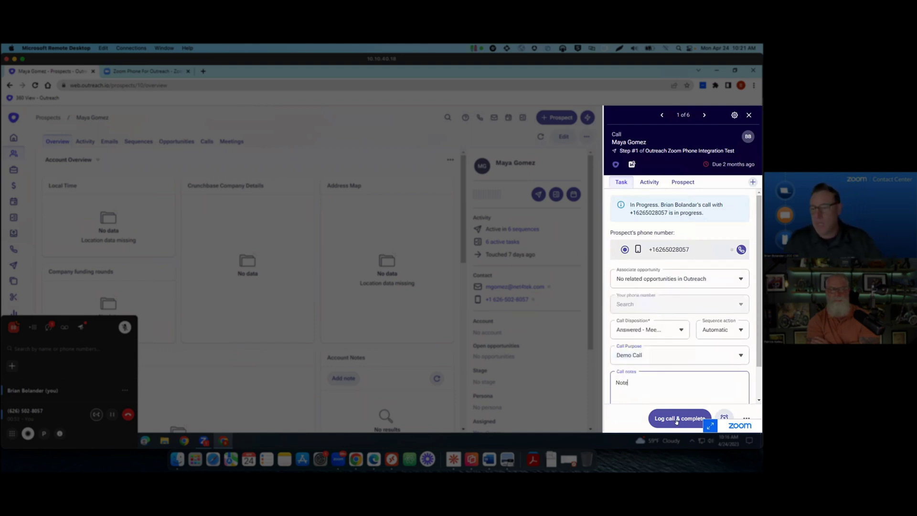
left_click(677, 419)
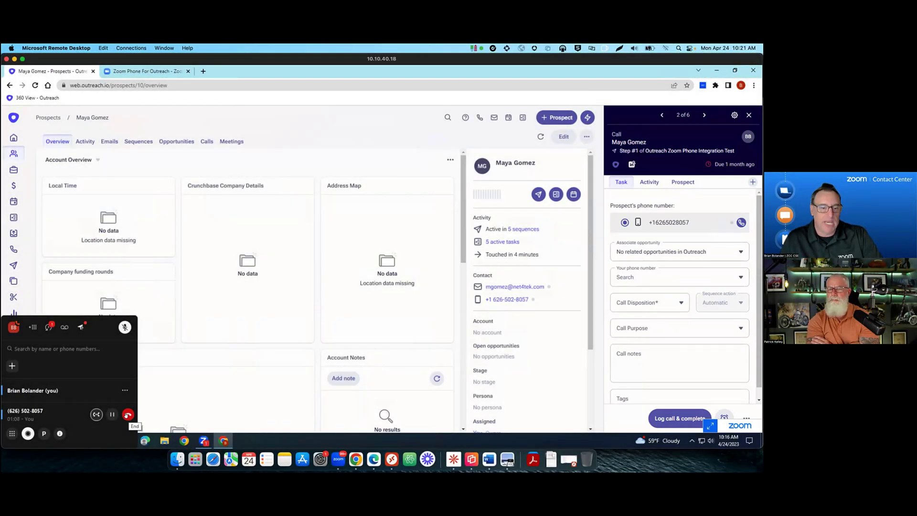
Step: Hang up the call with the prospect in the Zoom softphone
left_click(128, 415)
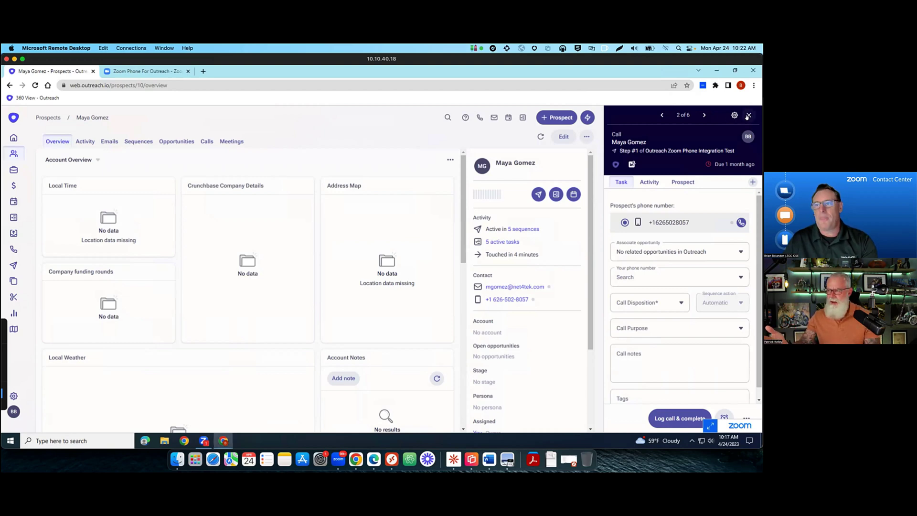
Step: Close the task panel and start a new Zoom Phone text message to the prospect
left_click(749, 115)
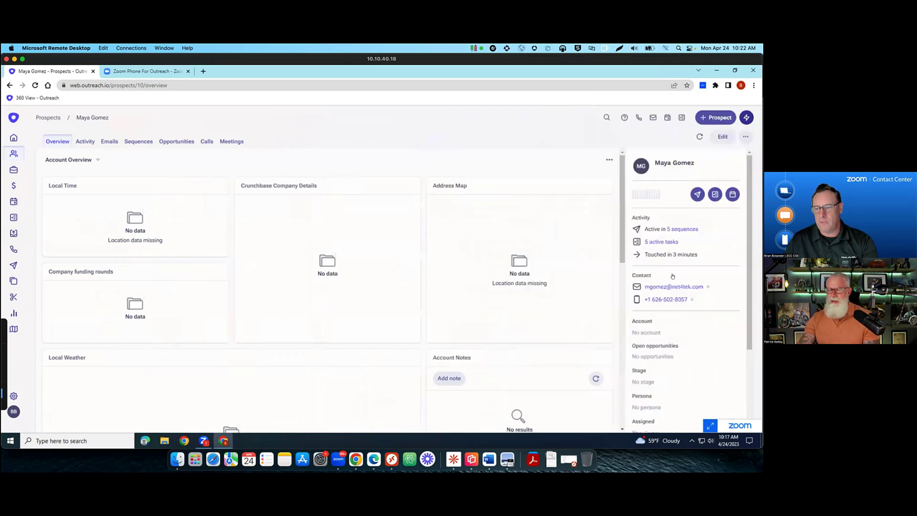
left_click(710, 424)
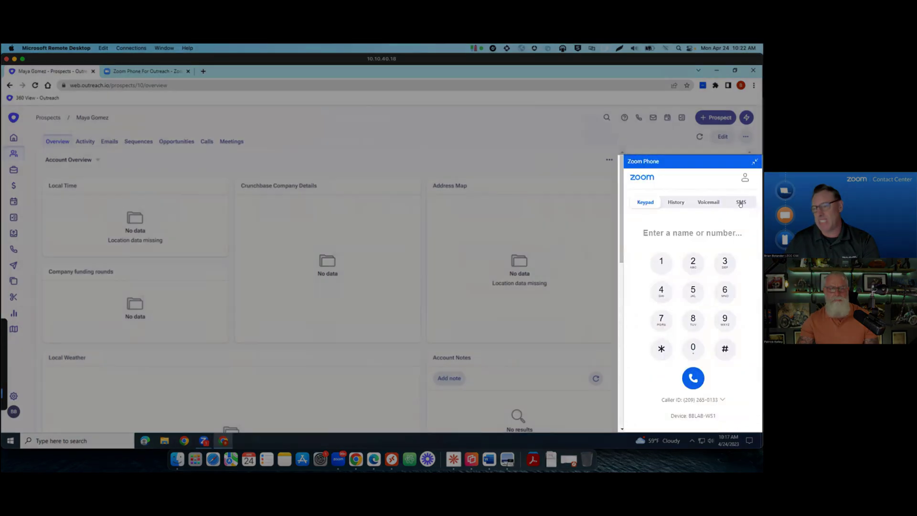
left_click(741, 202)
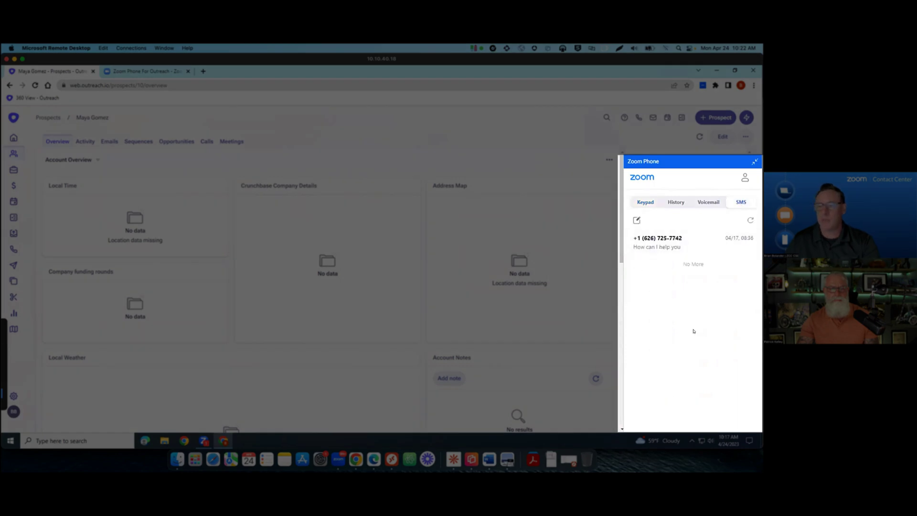
left_click(637, 221)
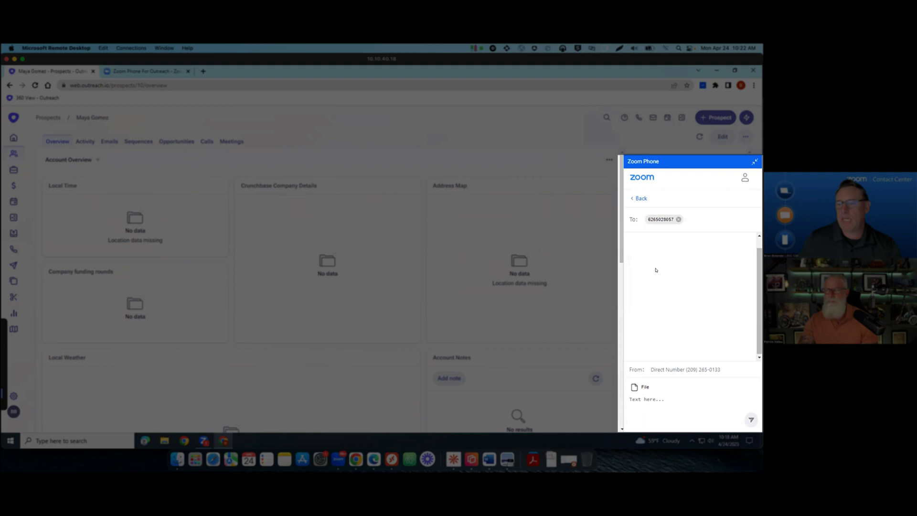
Step: Write and send the text, dismiss the reply notification, and collapse the Zoom Phone panel
left_click(641, 398)
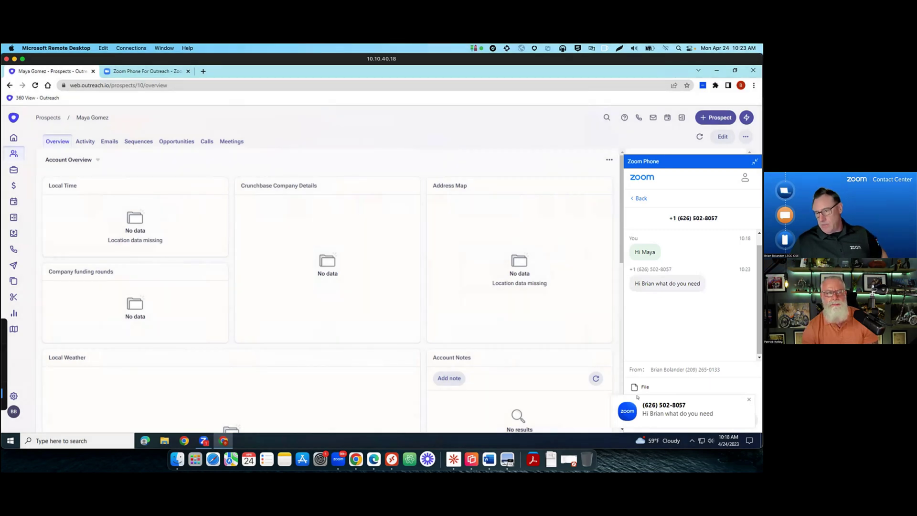
left_click(750, 400)
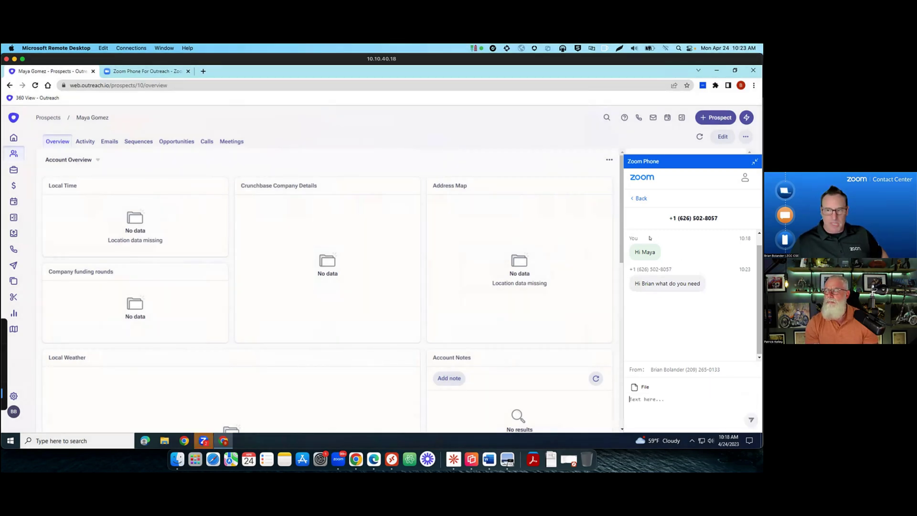
left_click(753, 162)
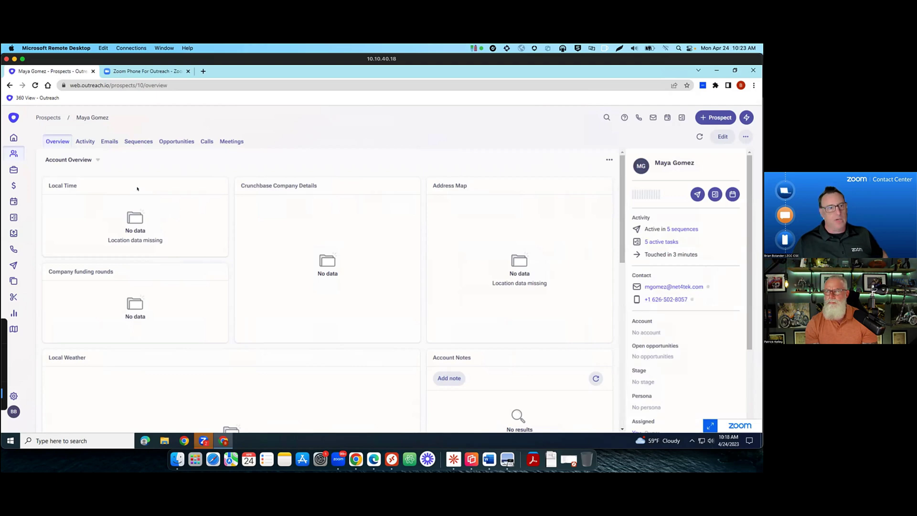
Step: Open the Call List of 153 calls, with the new Demo Call at the top
left_click(14, 249)
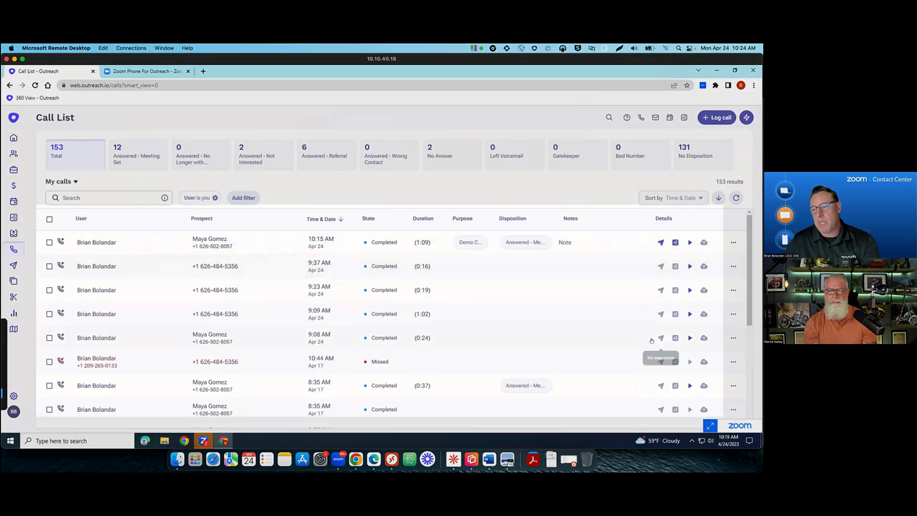
scroll(626, 368, "down", 5)
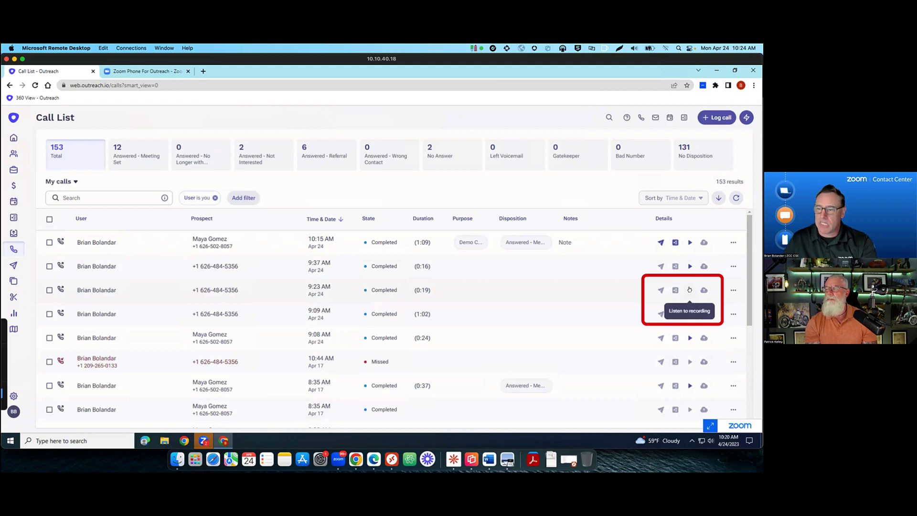
left_click(689, 242)
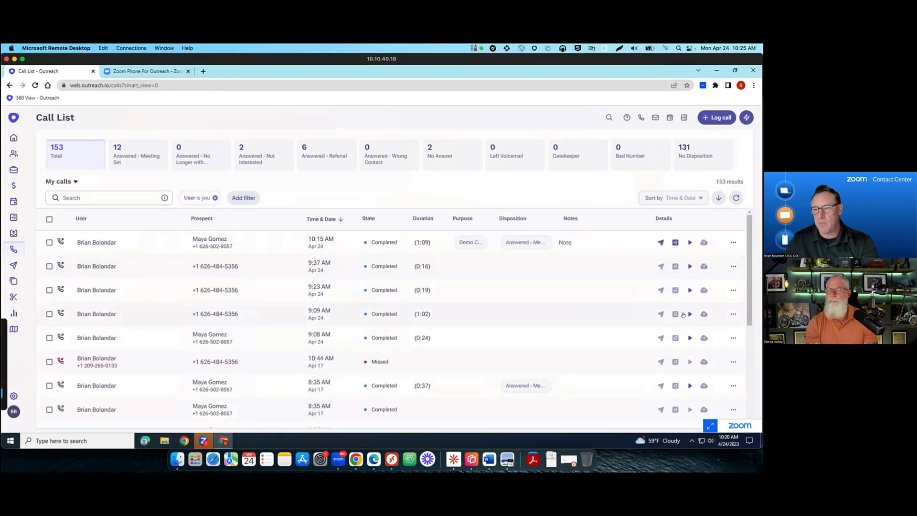
left_click(688, 314)
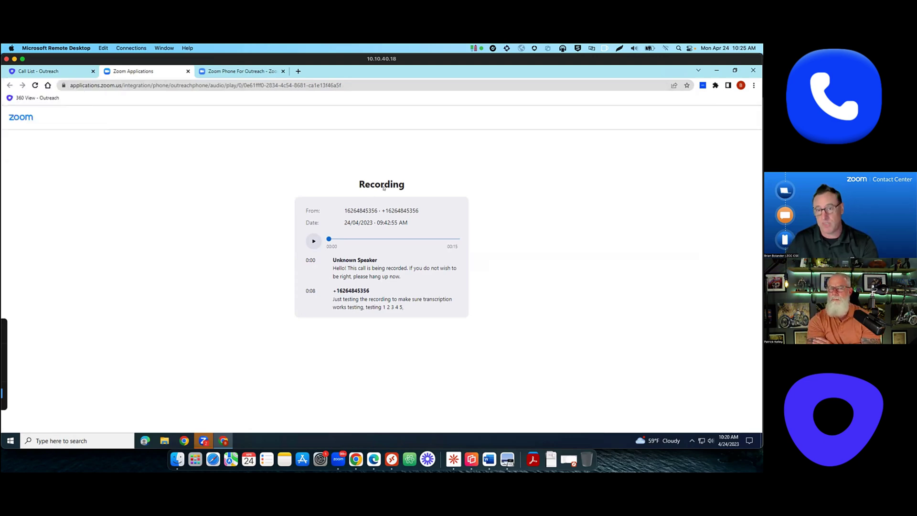
left_click(188, 72)
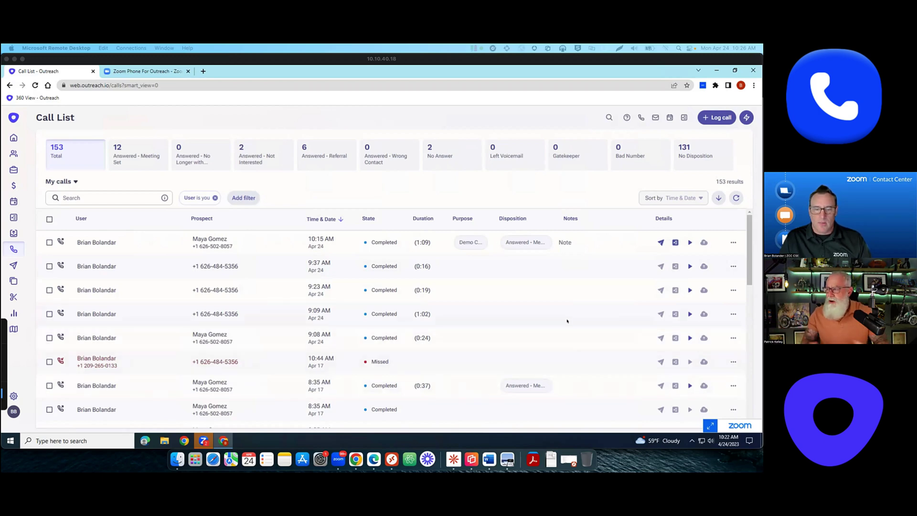
Step: Expand the Zoom Phone panel and sign out from its account options
left_click(704, 421)
left_click(707, 425)
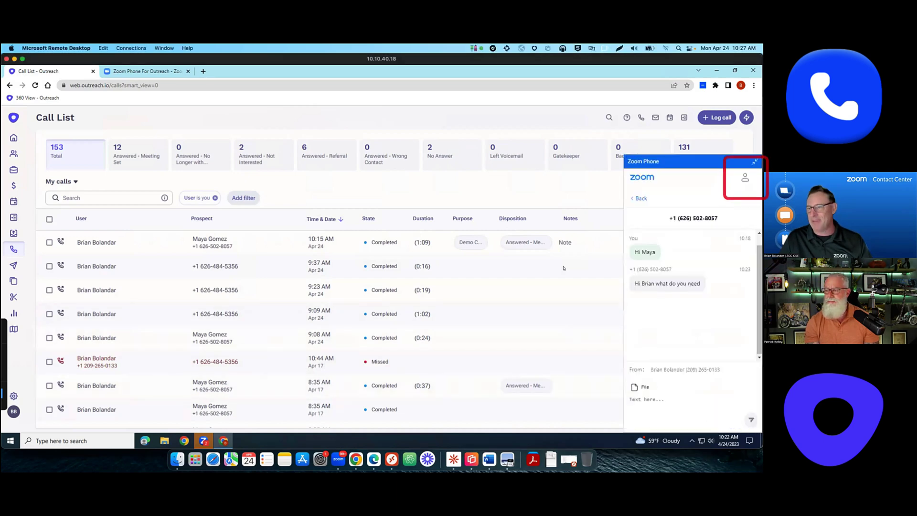
left_click(745, 178)
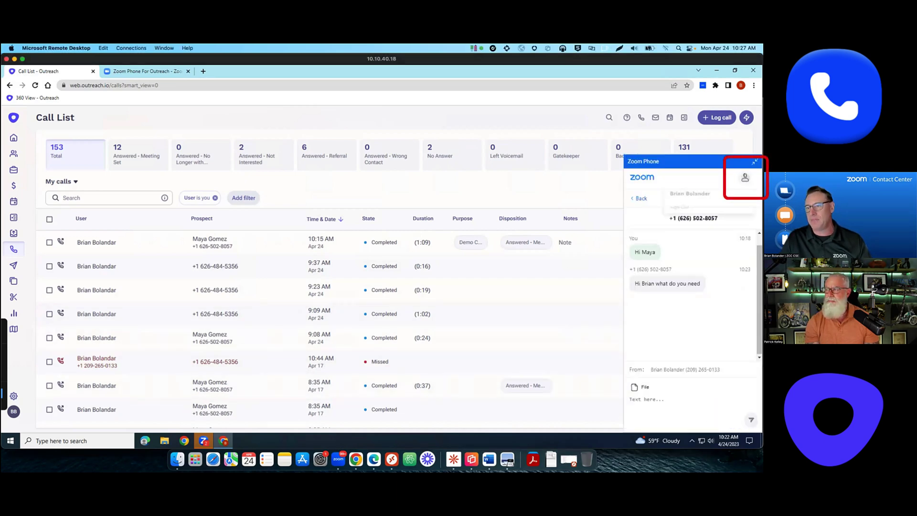
left_click(673, 213)
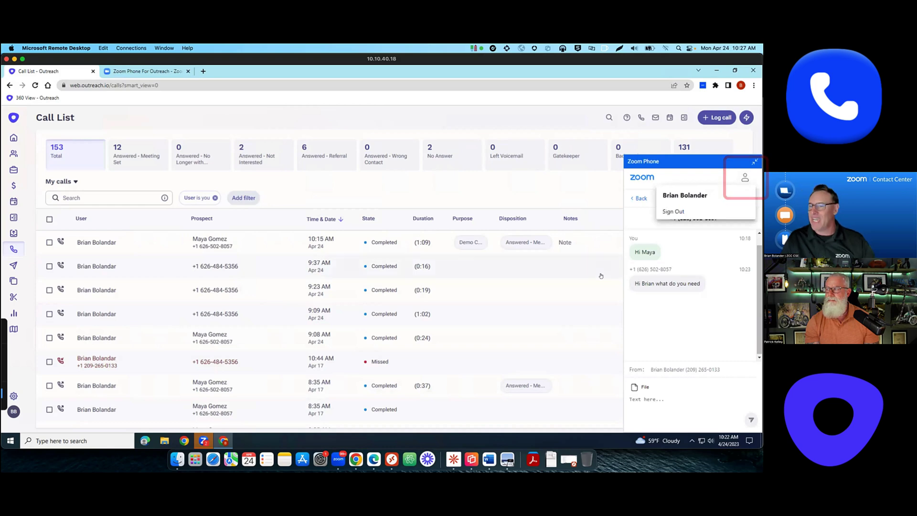